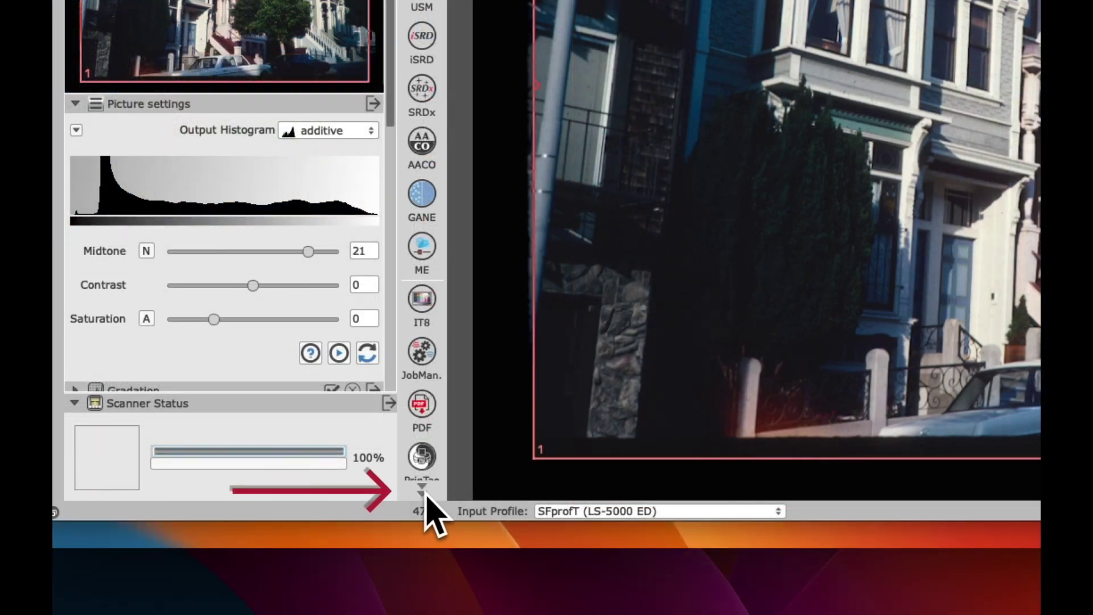
Bring up the focus-mode list from the Neutral Focus tool
click(422, 495)
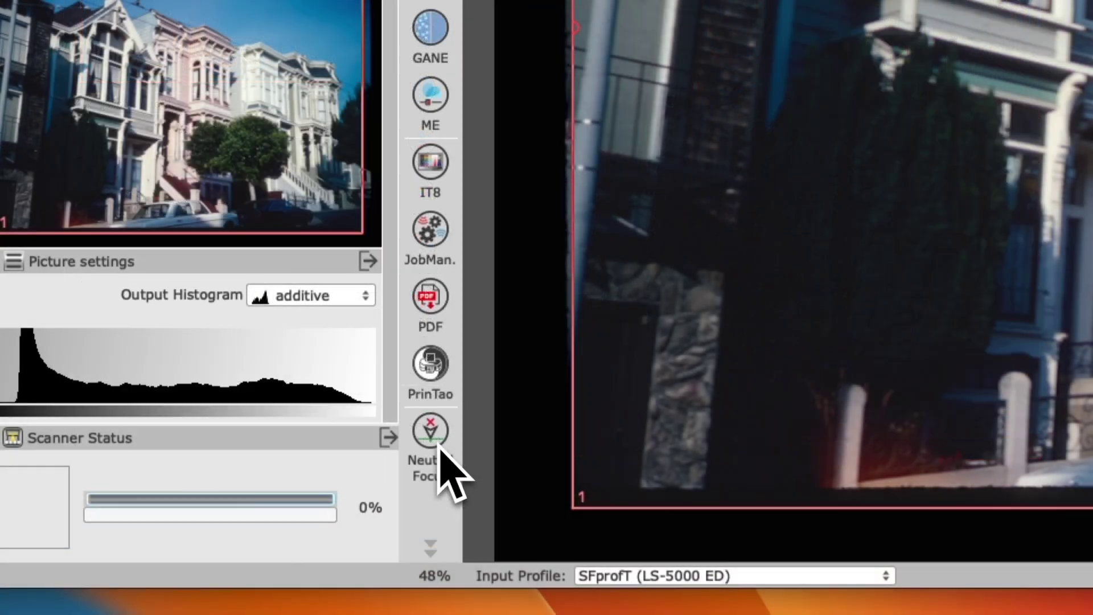
click(430, 432)
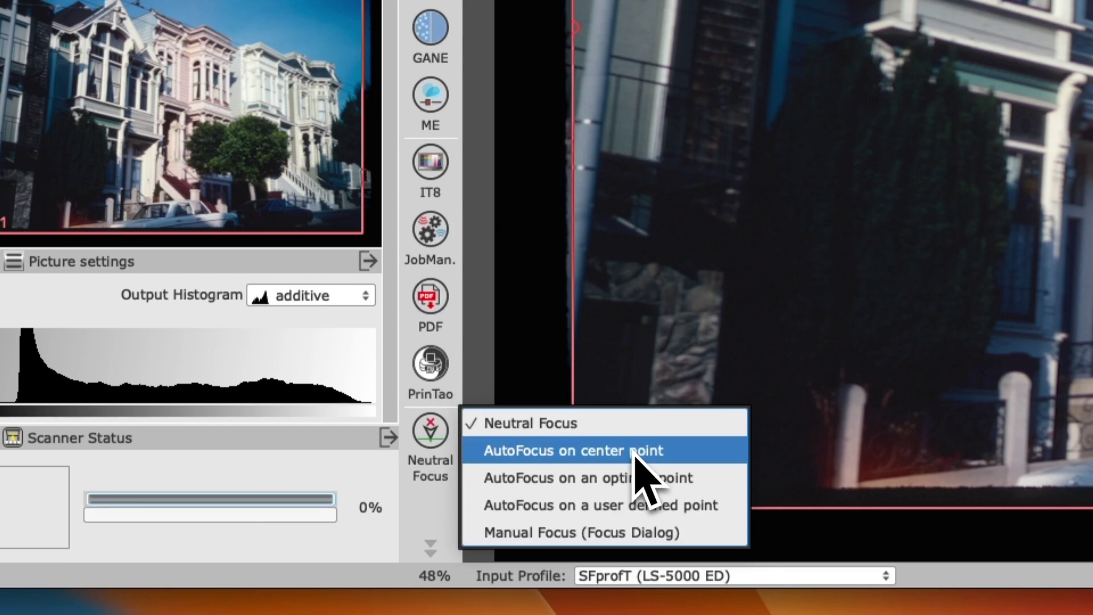
Select 'AutoFocus on center point' as the focus mode
click(634, 455)
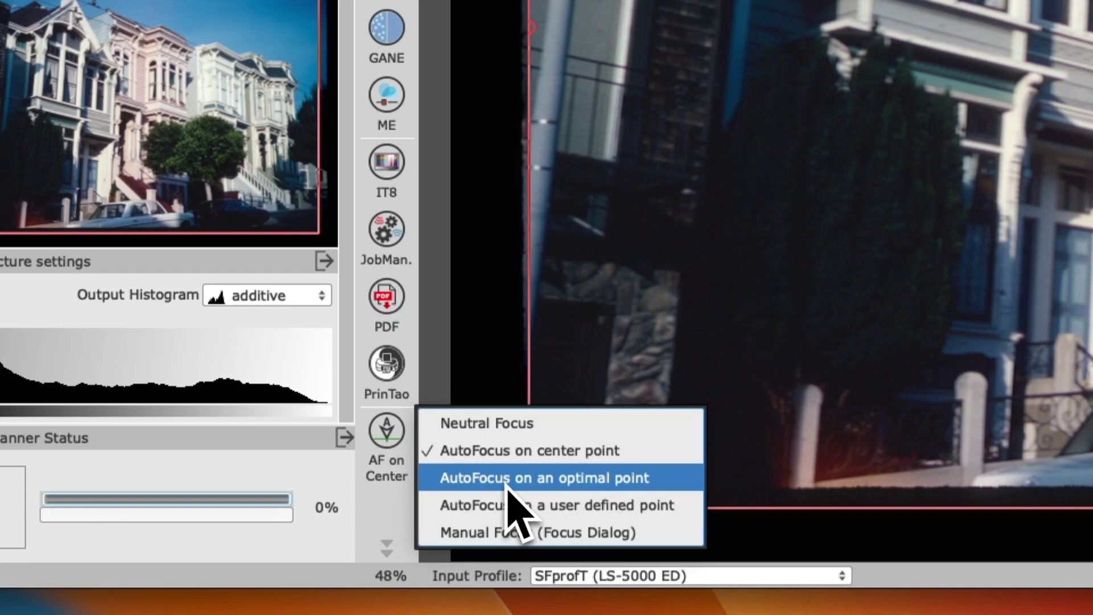
Pick optimal-point autofocus, then switch to 'AutoFocus on a user defined point'
click(530, 478)
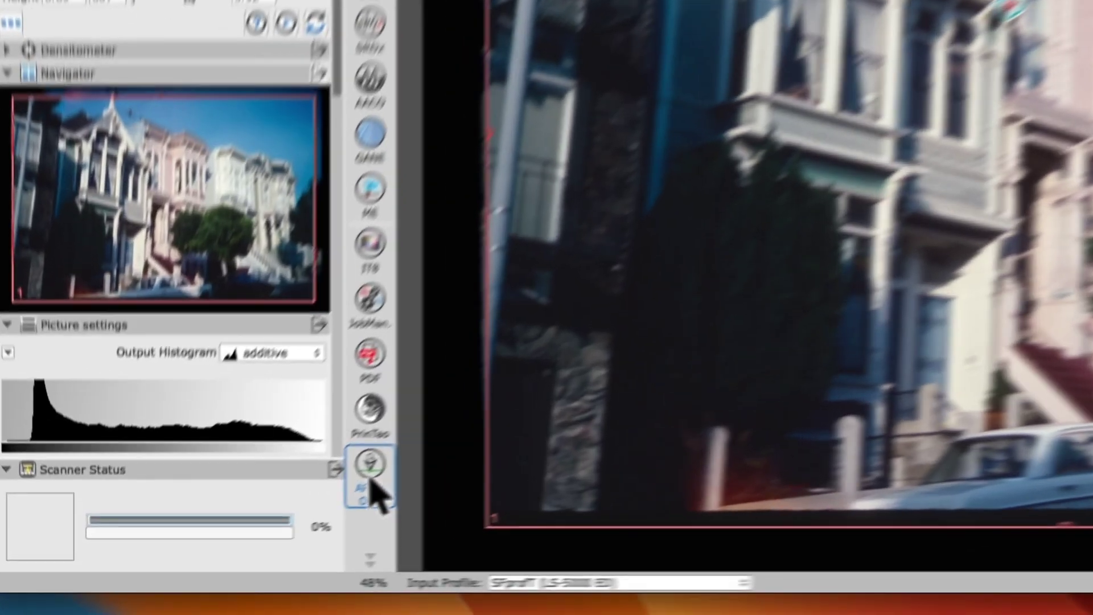
click(254, 523)
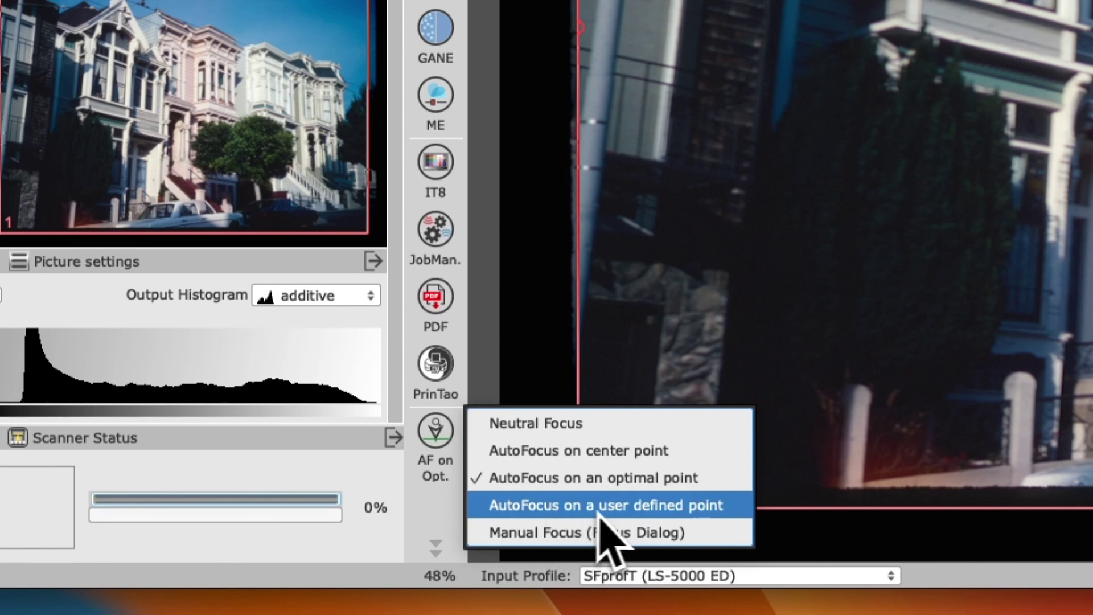
click(669, 509)
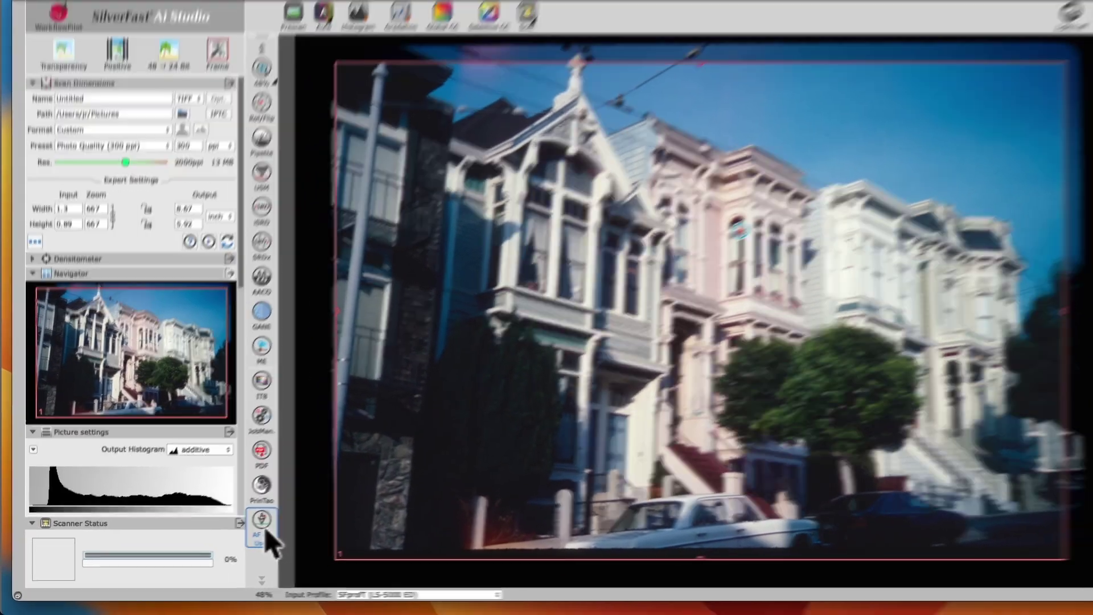
Set the focus mode to 'Manual Focus (Focus Dialog)' to get the focus preview
click(262, 521)
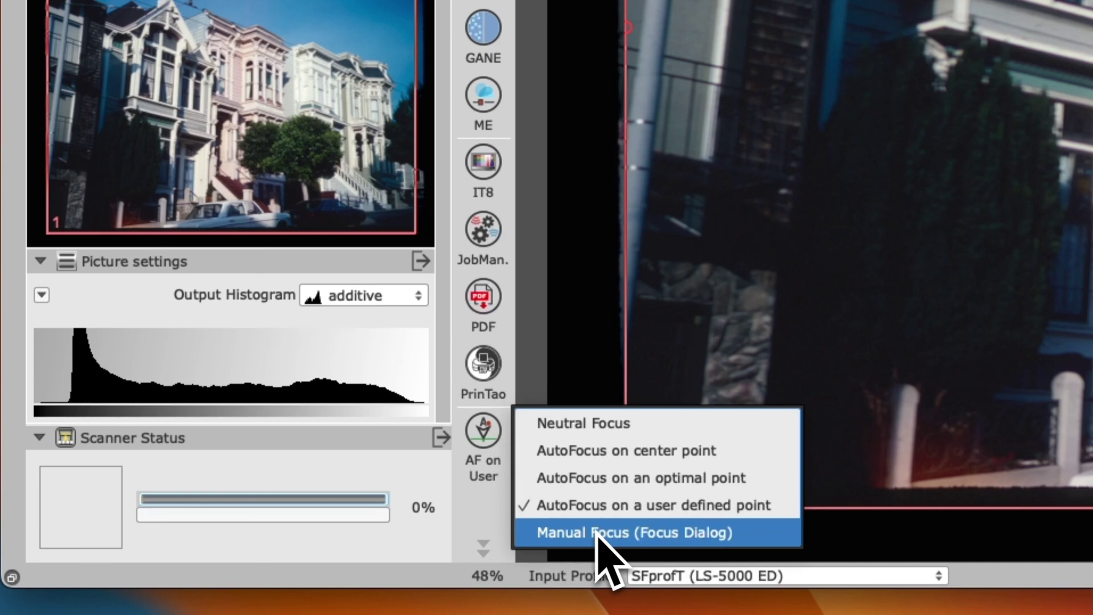
click(597, 535)
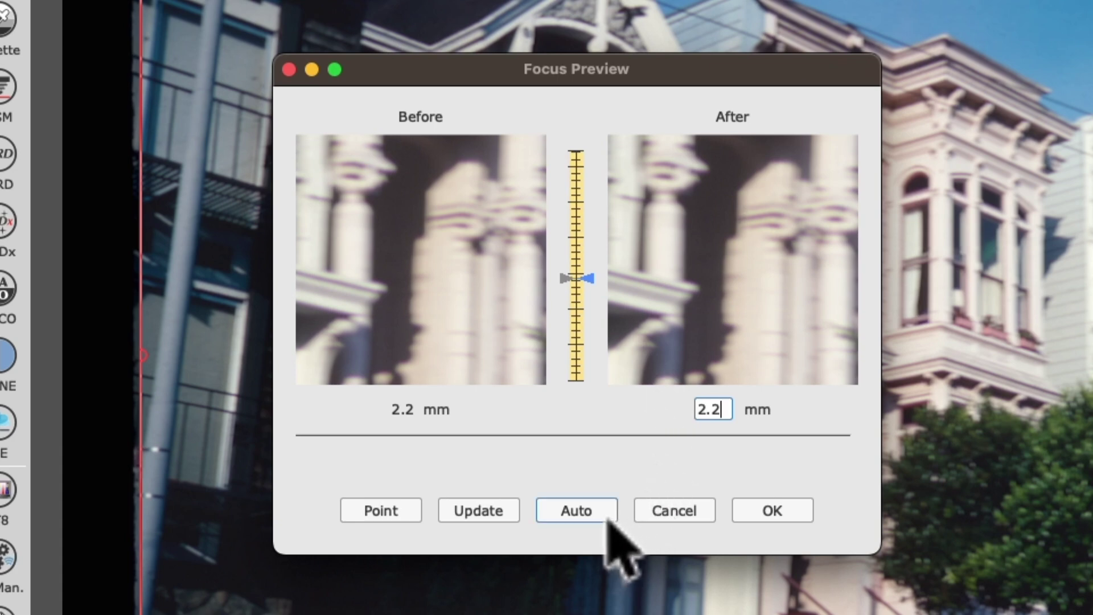
Try a 1.6 mm focus in the After preview, then start automatic focusing
drag(589, 279, 589, 306)
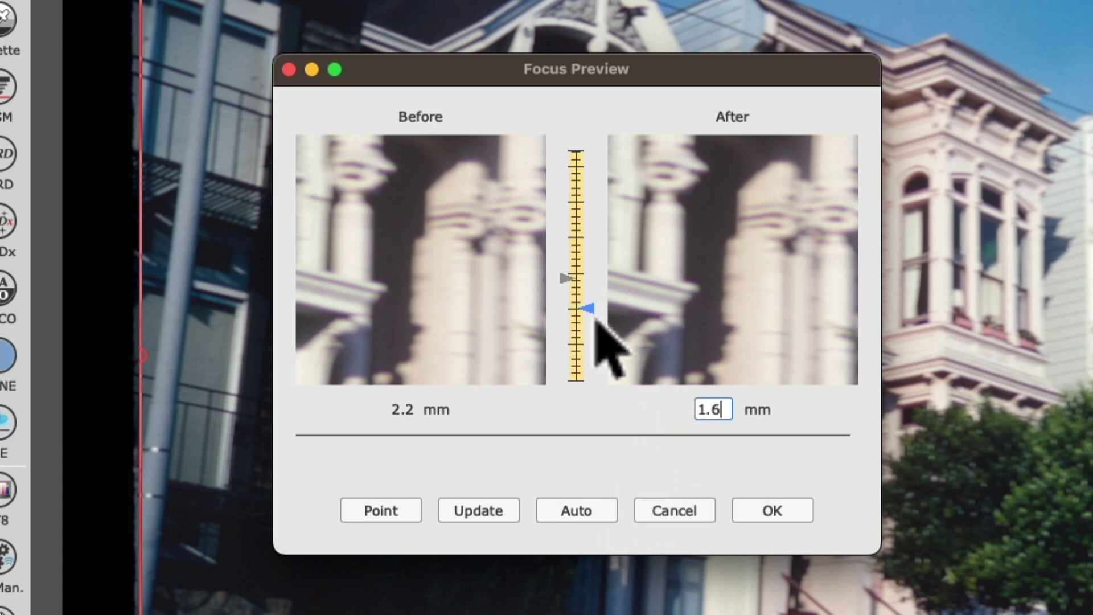
click(491, 513)
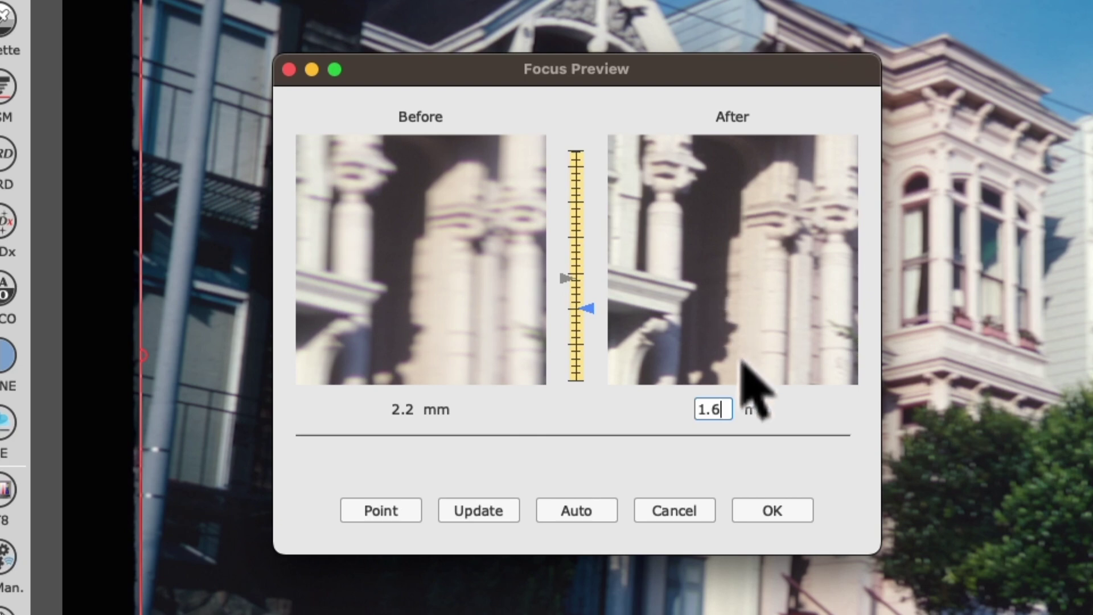
click(588, 534)
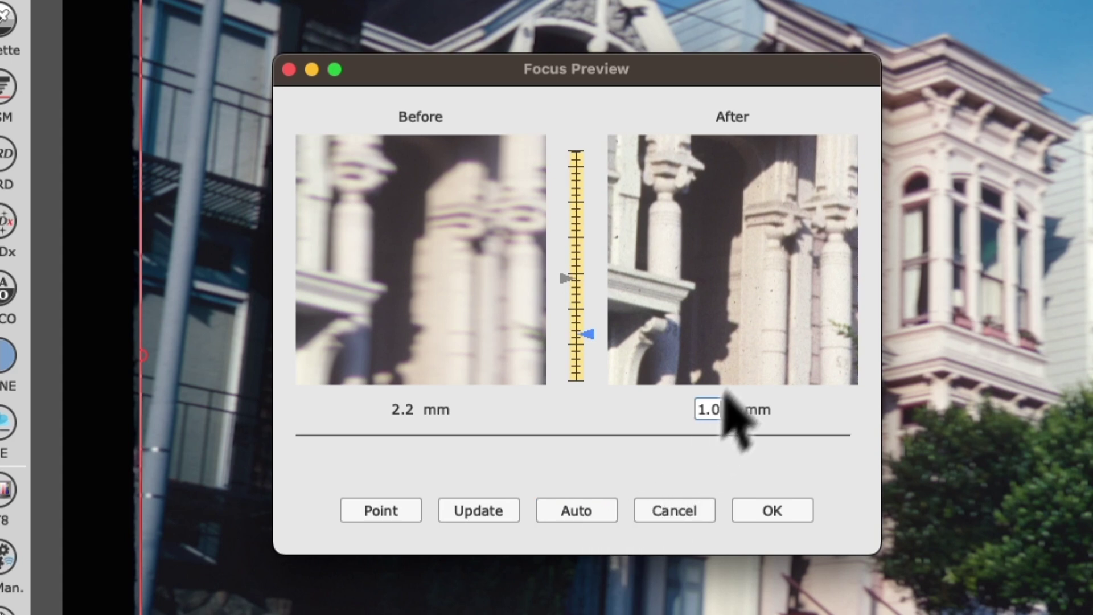
Check the automatically found 1.0 mm focus value and accept it
click(721, 409)
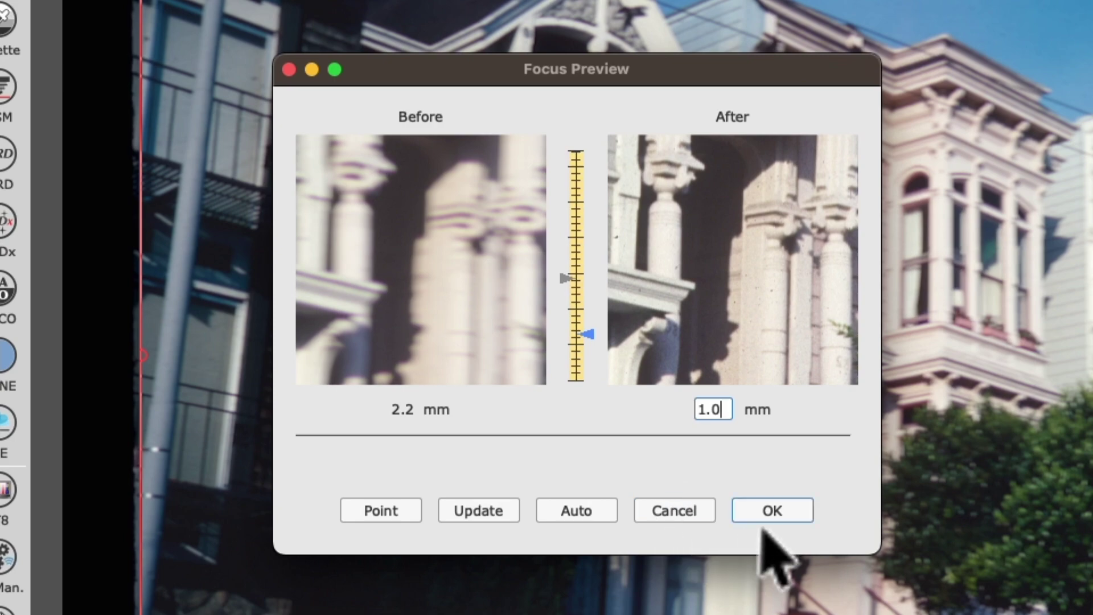
click(772, 511)
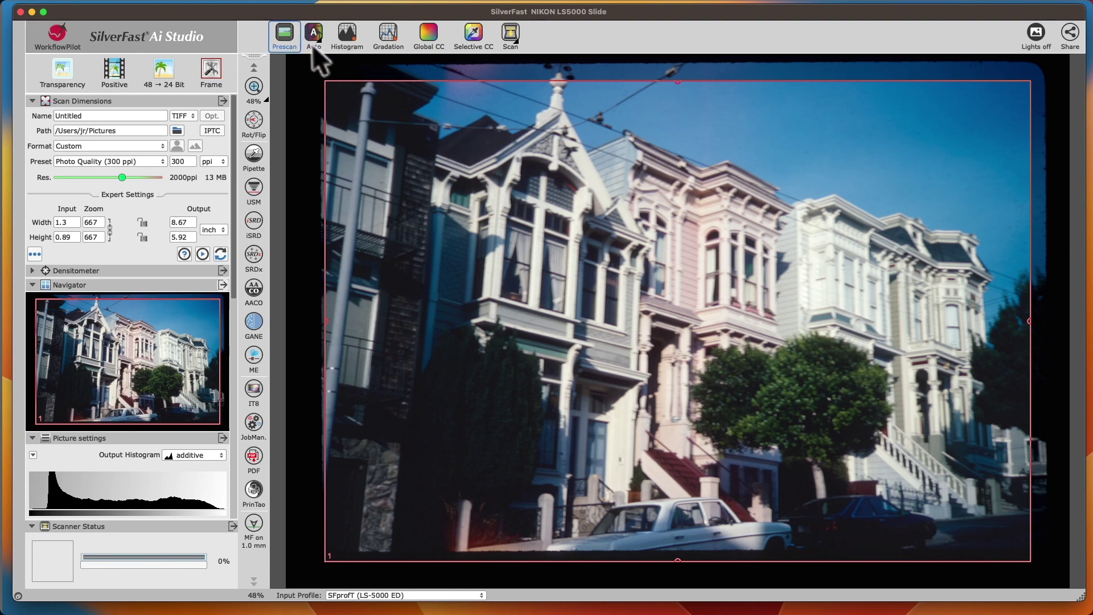
Start a new prescan of the Victorian houses slide
click(290, 39)
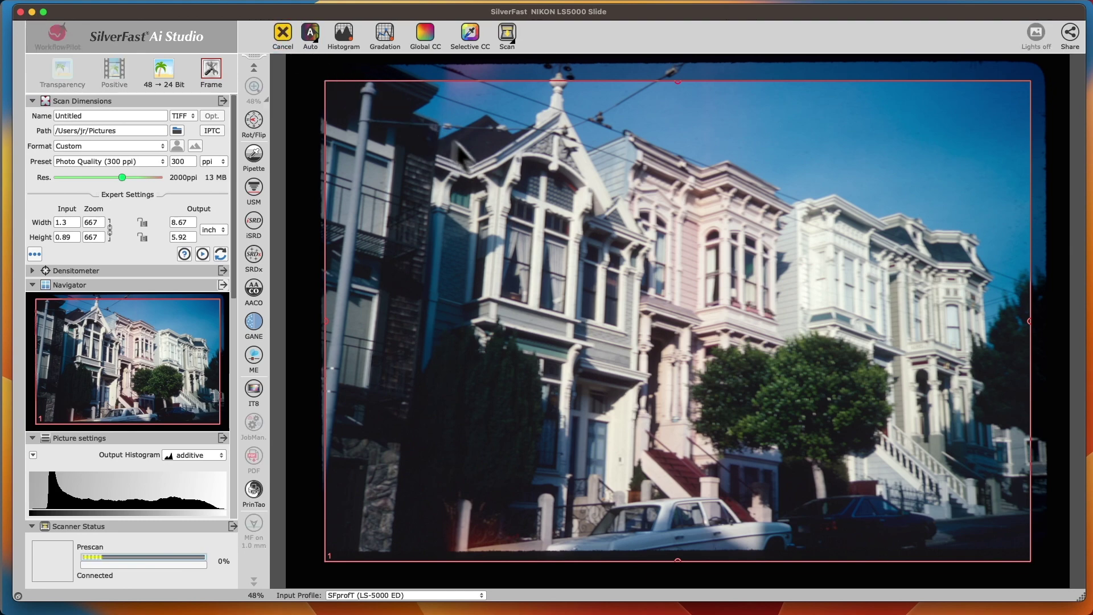